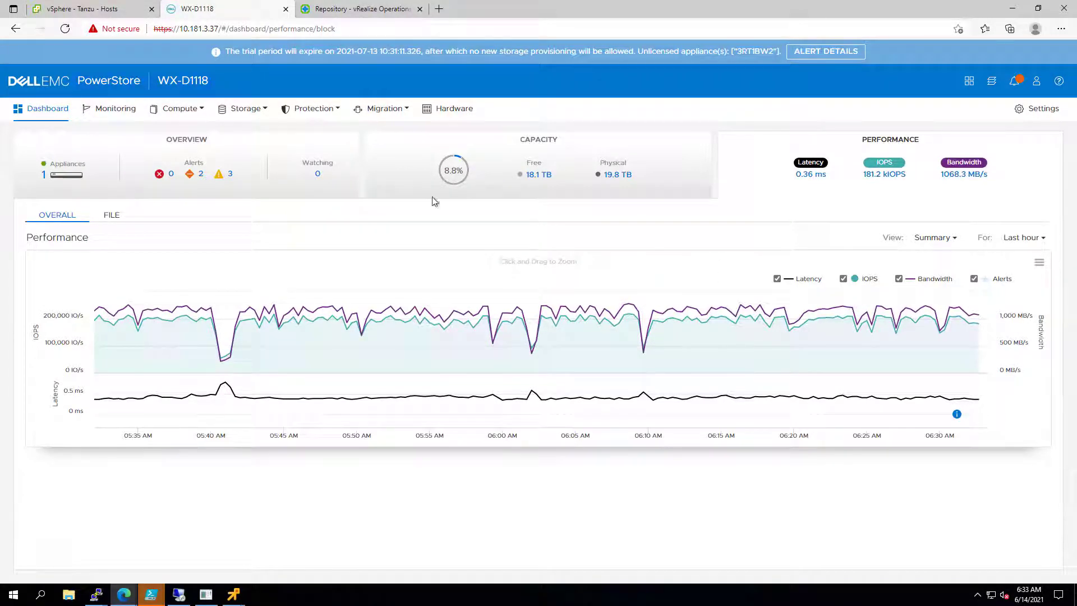
- Check the Tanzu cluster's four hosts in vSphere, then switch to the vRealize Operations repository
{"action": "left_click", "coordinate": [116, 10]}
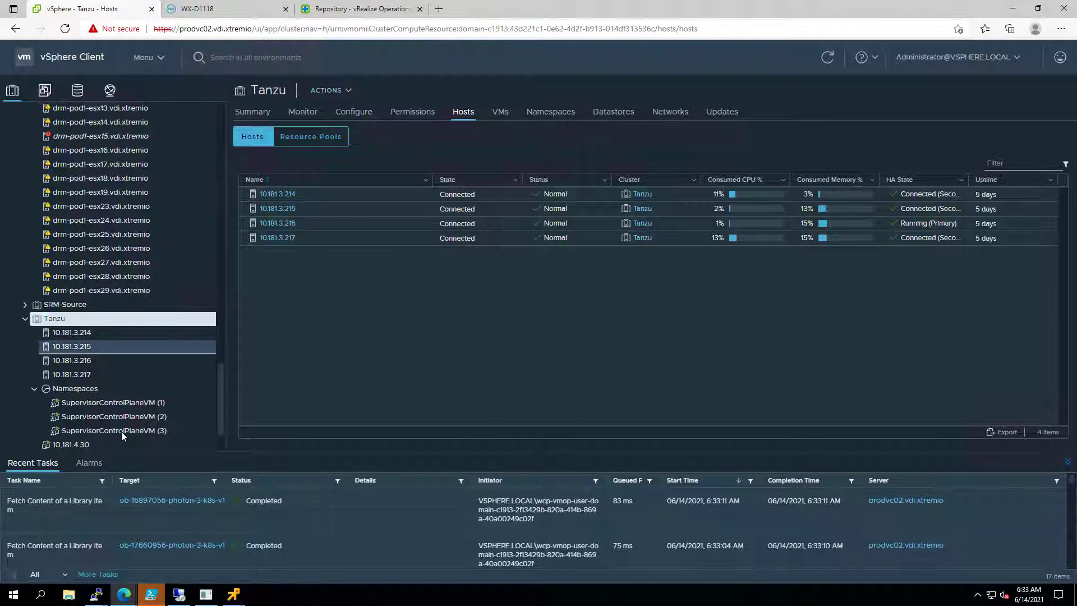
{"action": "scroll", "coordinate": [185, 387], "scroll_direction": "down", "scroll_amount": 1}
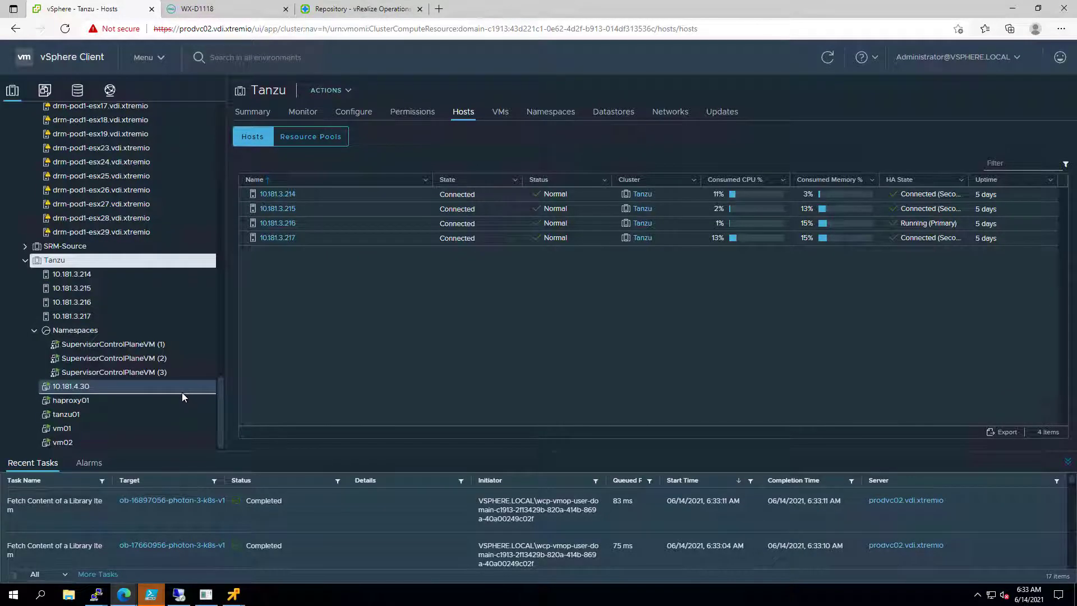
{"action": "left_click", "coordinate": [353, 10]}
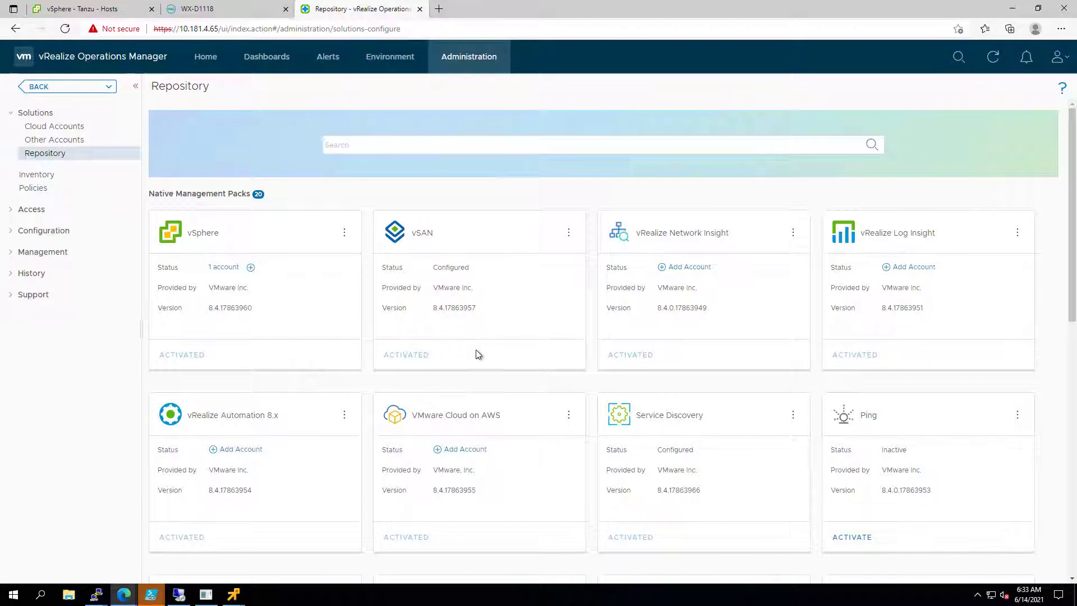
{"action": "scroll", "coordinate": [476, 355], "scroll_direction": "down", "scroll_amount": 10}
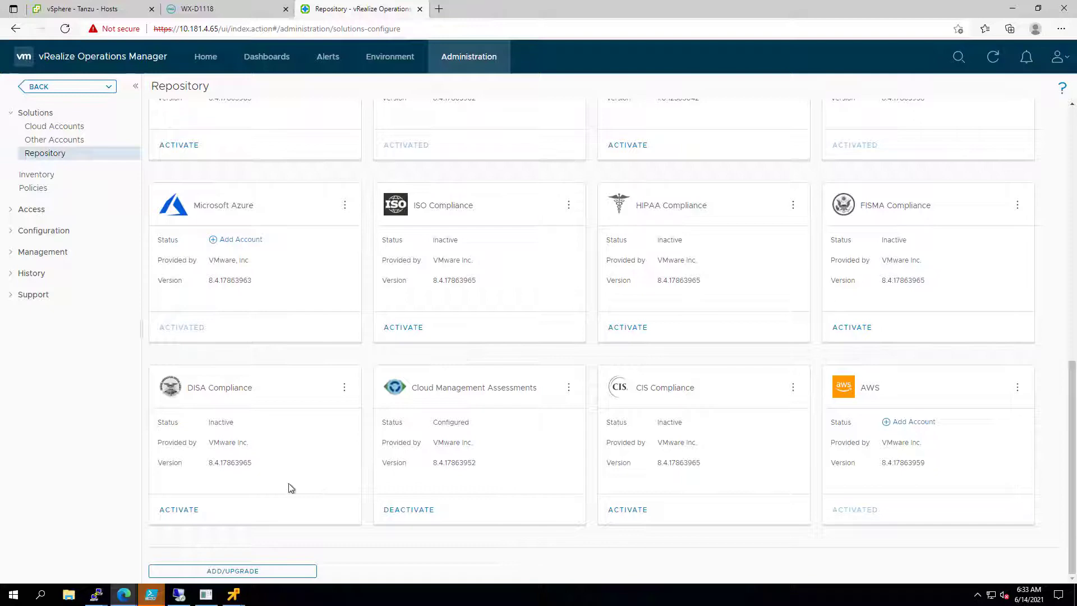
- Upload the Dell EMC ESA PAK file with install-anyway and reset-default-content options enabled
{"action": "left_click", "coordinate": [237, 574]}
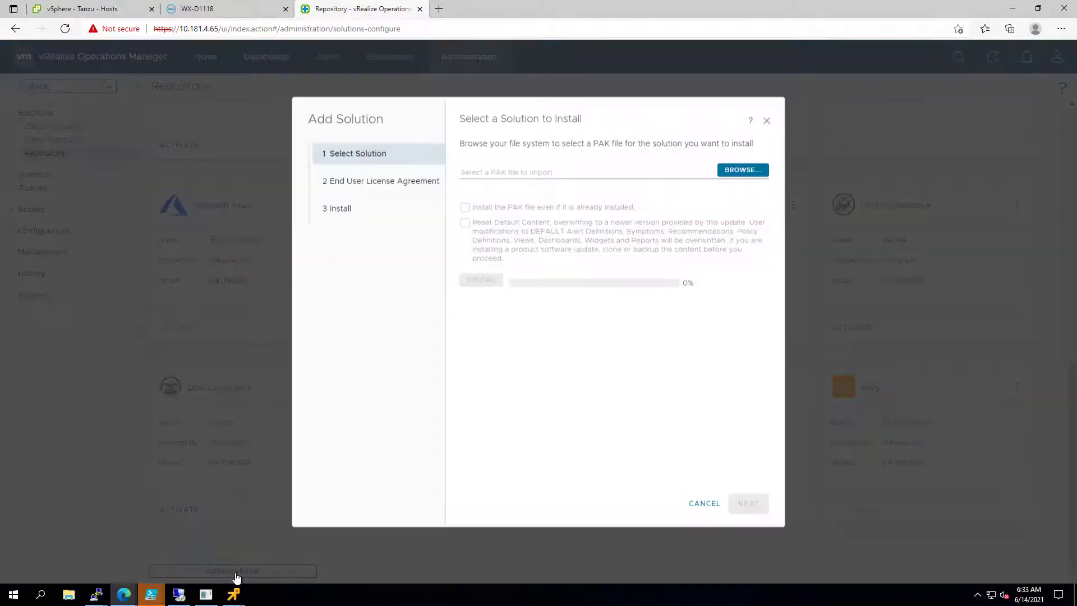
{"action": "left_click", "coordinate": [732, 171]}
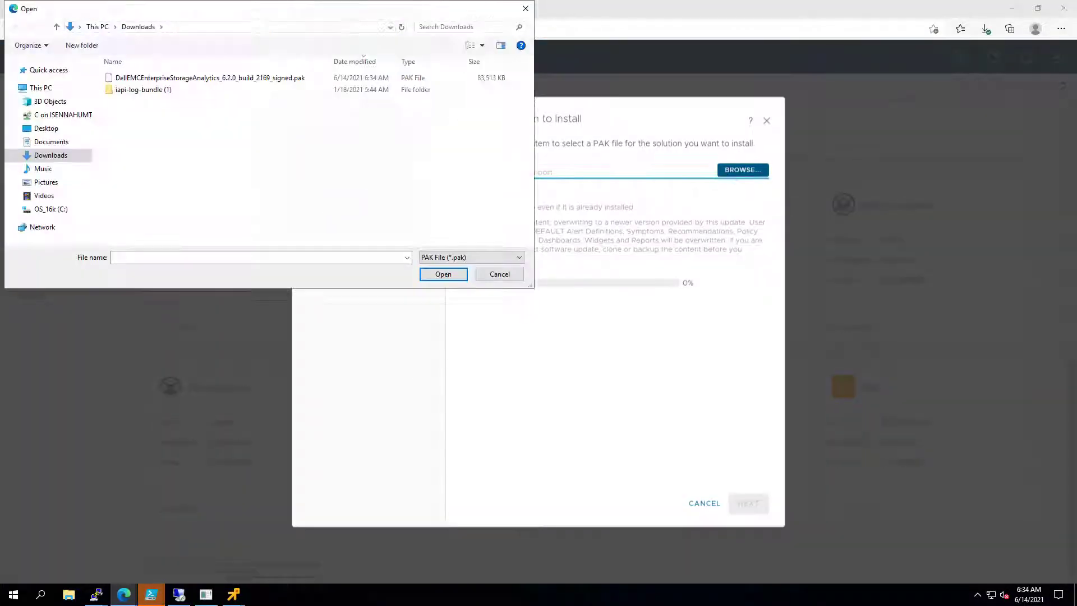
{"action": "left_click", "coordinate": [202, 78]}
{"action": "left_click", "coordinate": [443, 273]}
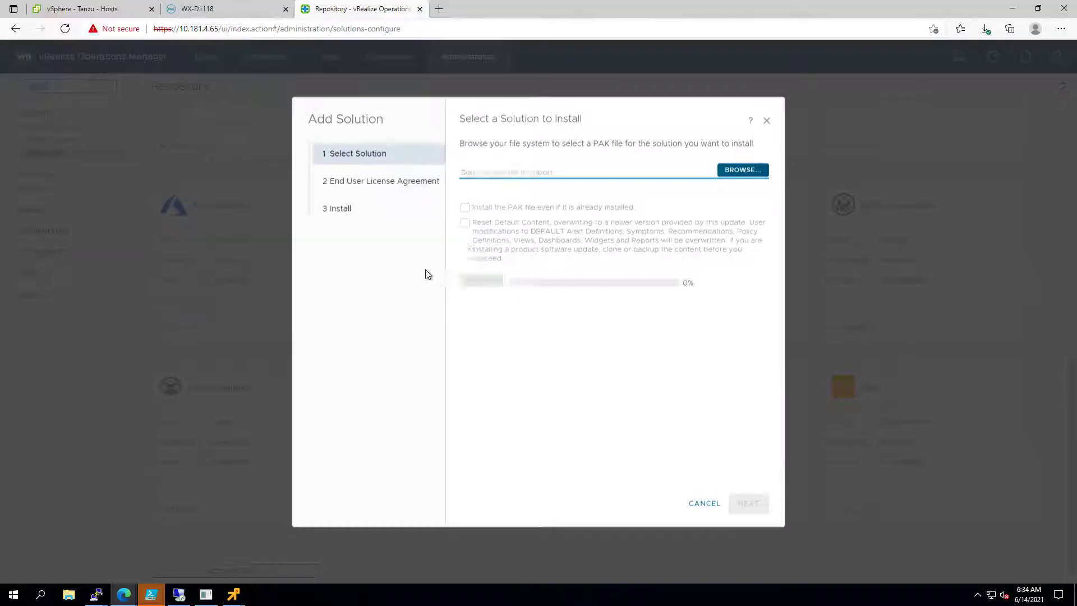
{"action": "left_click", "coordinate": [468, 222]}
{"action": "left_click", "coordinate": [460, 364]}
{"action": "left_click", "coordinate": [671, 436]}
{"action": "left_click", "coordinate": [481, 282]}
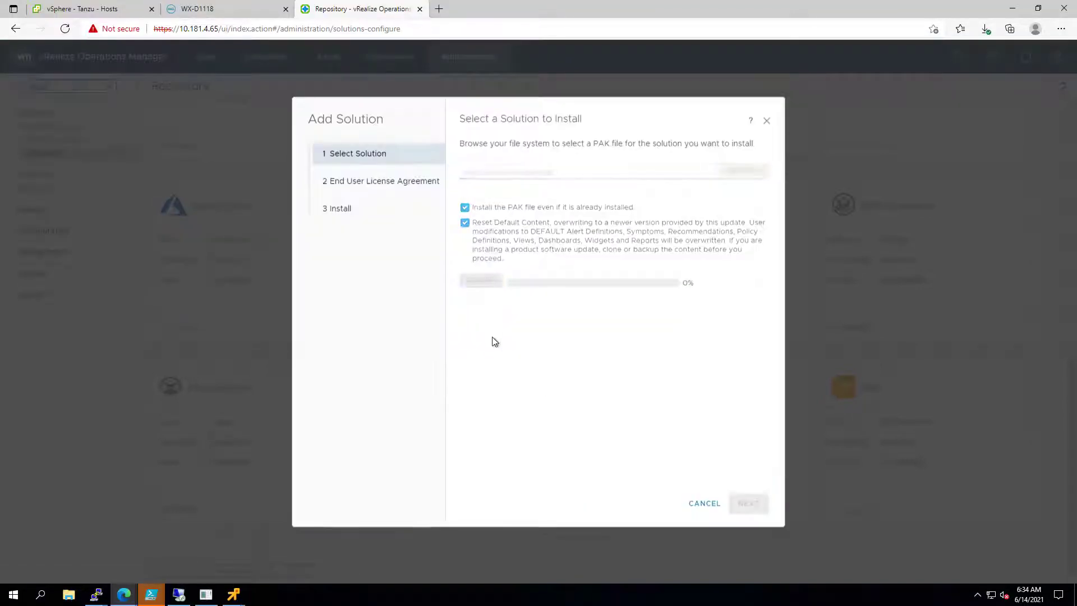
- Accept the license agreement and install the Enterprise Storage Analytics 6.2.0 pack
{"action": "left_click", "coordinate": [746, 503]}
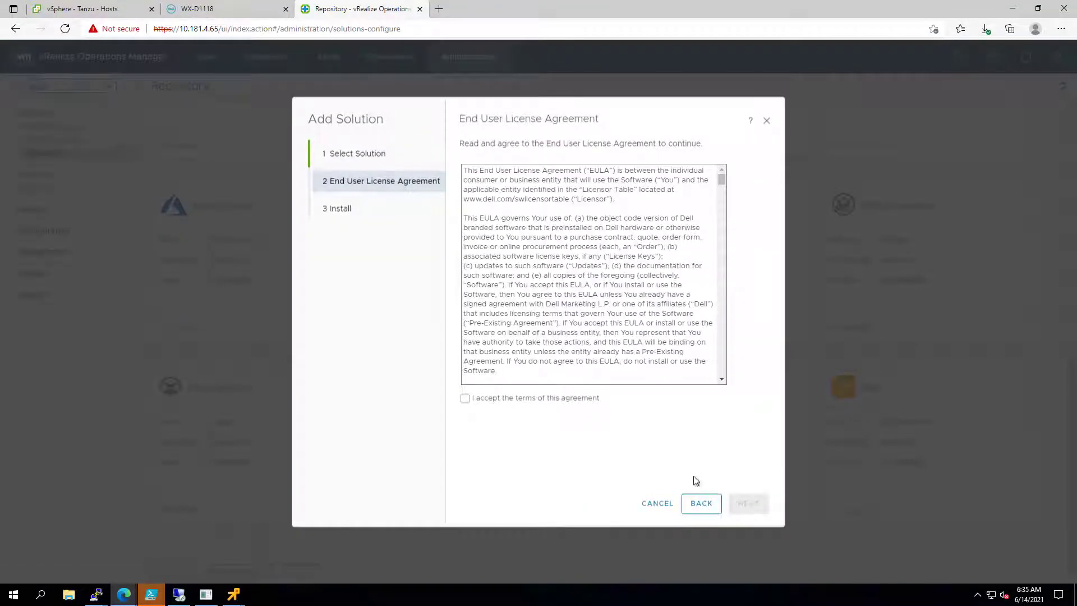
{"action": "left_click", "coordinate": [517, 399]}
{"action": "left_click", "coordinate": [744, 503]}
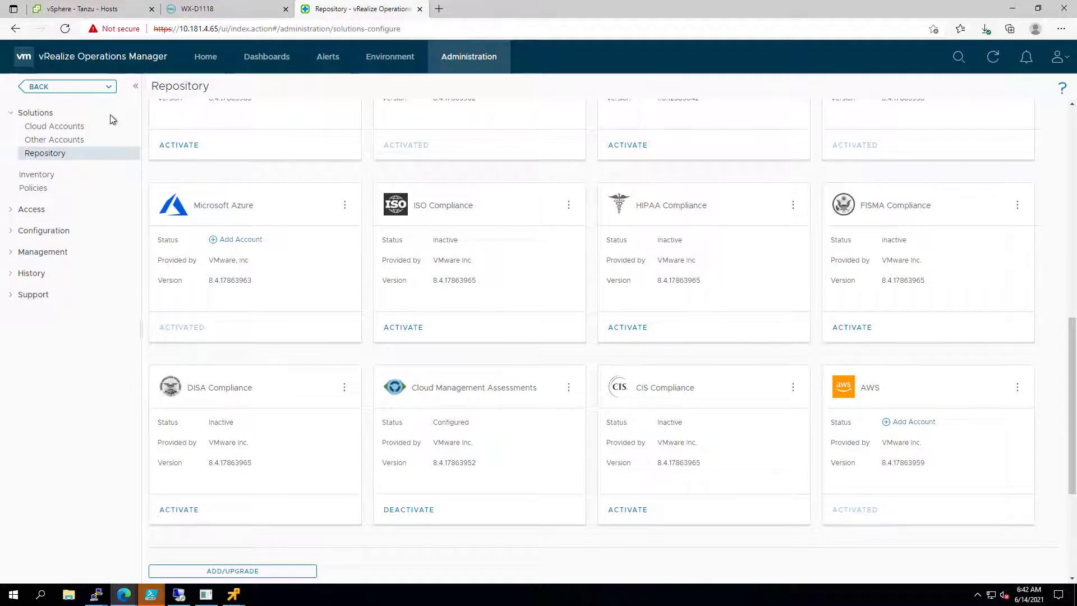
- Create Dell EMC Adapter account WX-D1118 of type PowerStore at 10.181.3.37 and validate its connection
{"action": "left_click", "coordinate": [112, 139]}
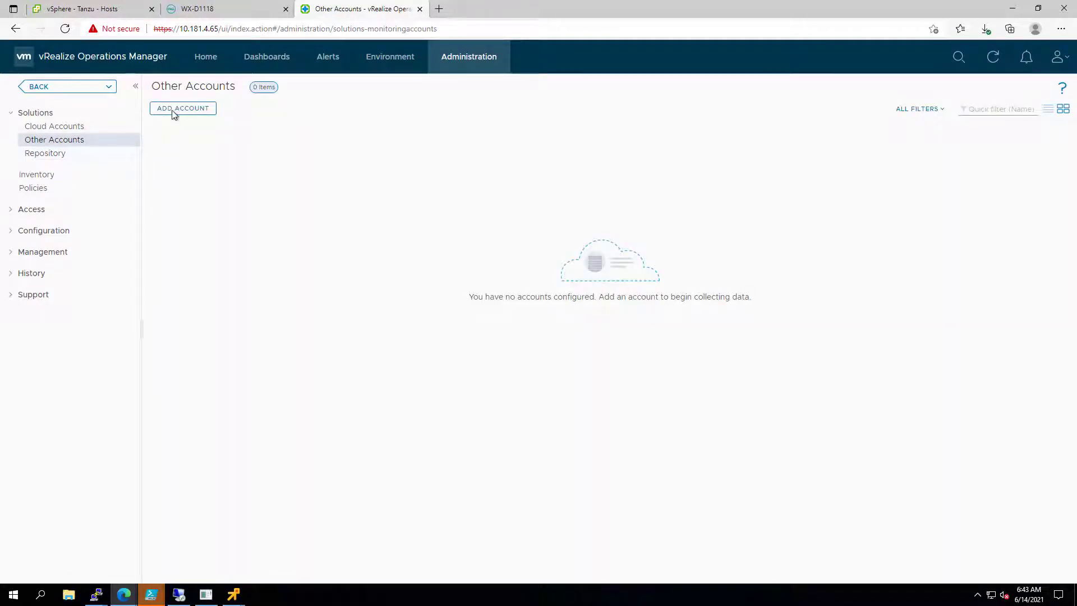
{"action": "left_click", "coordinate": [173, 111]}
{"action": "left_click", "coordinate": [196, 180]}
{"action": "type", "text": "10.181.3.37"}
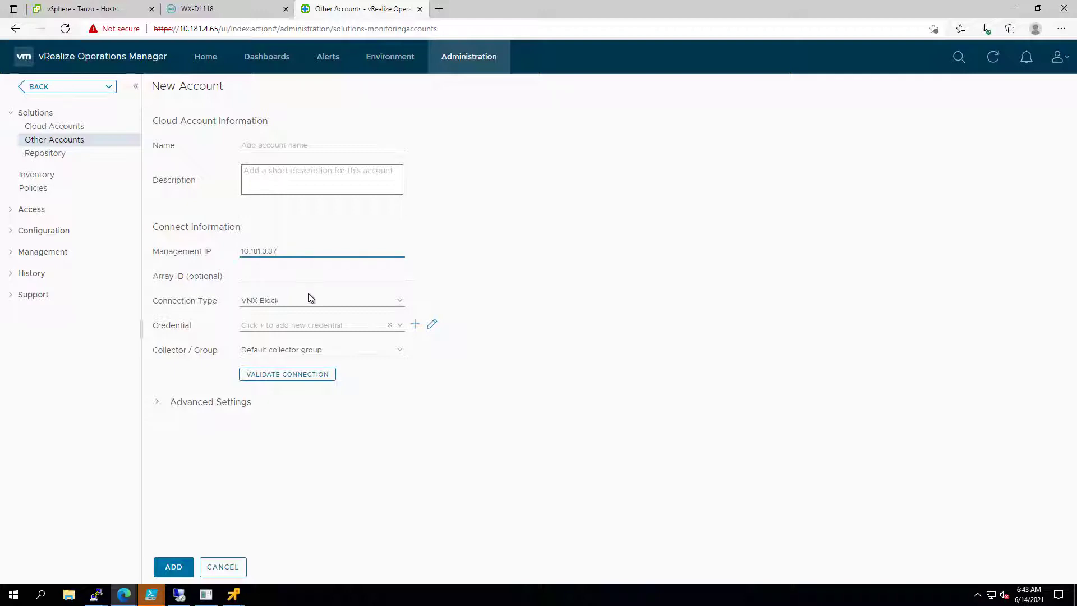
{"action": "left_click", "coordinate": [400, 302]}
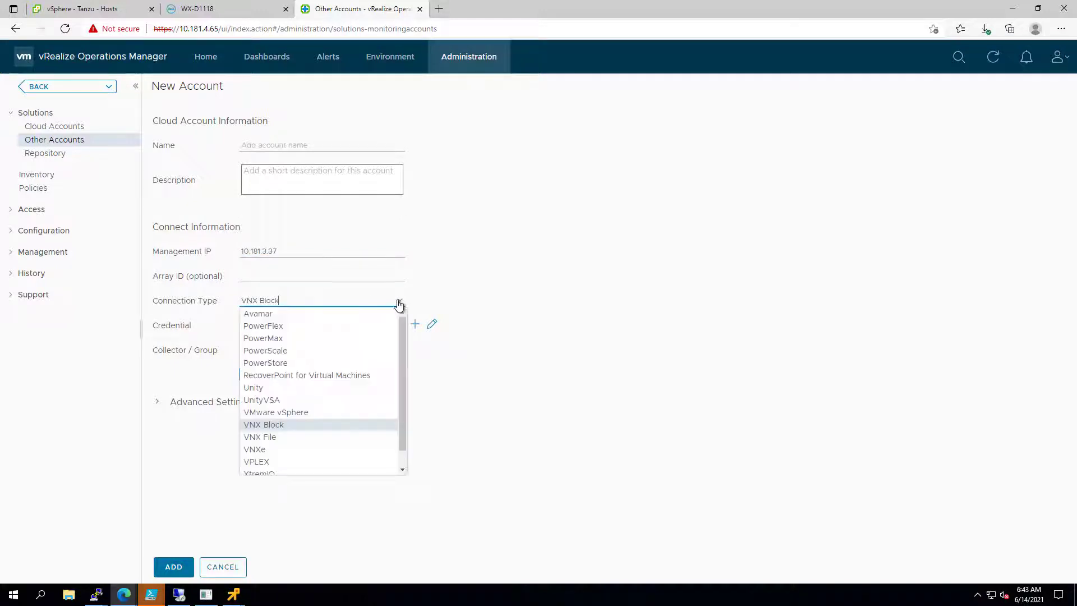
{"action": "left_click", "coordinate": [285, 363]}
{"action": "left_click", "coordinate": [271, 146]}
{"action": "type", "text": "WX-D1118"}
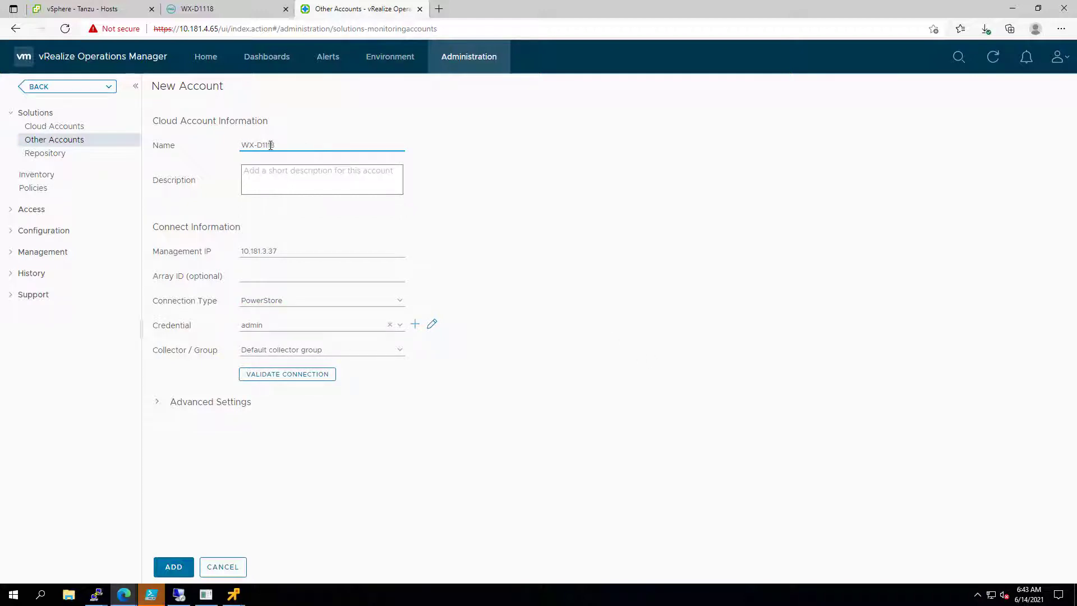
{"action": "left_click", "coordinate": [260, 376]}
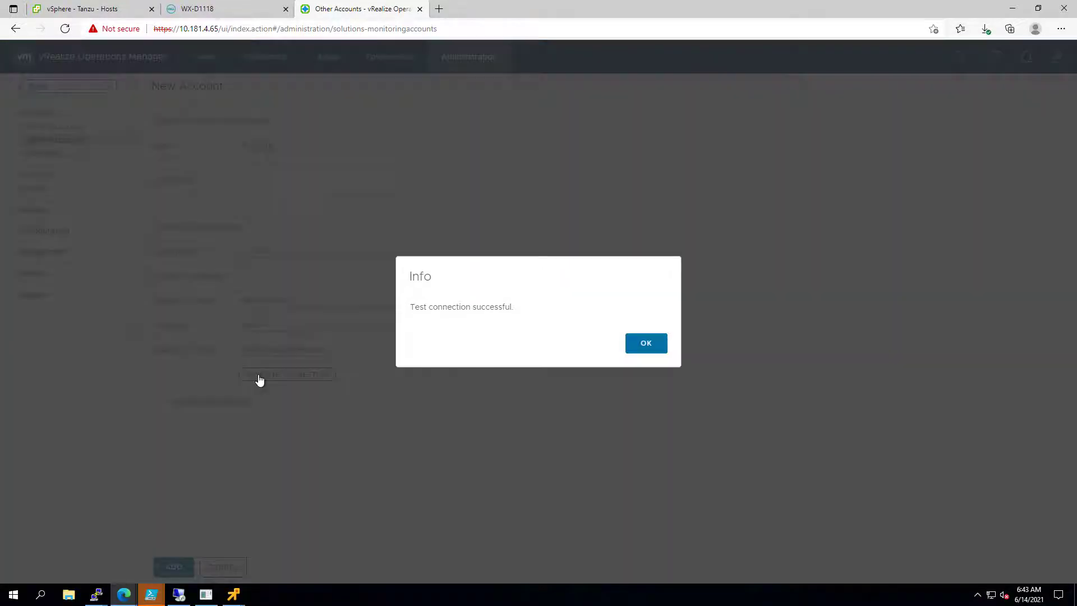
{"action": "left_click", "coordinate": [645, 347]}
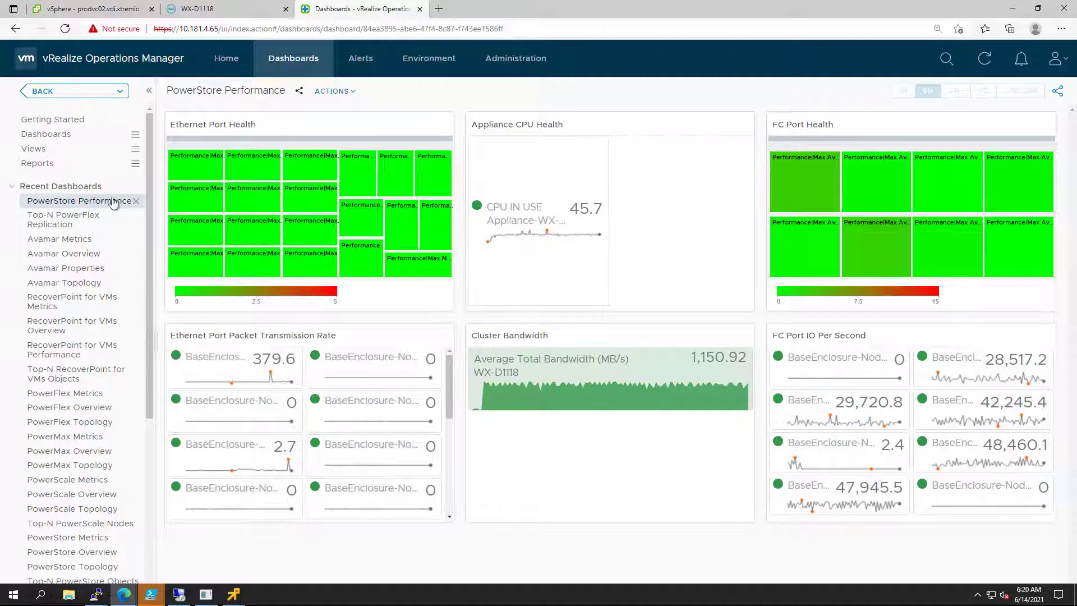
{"action": "mouse_move", "coordinate": [368, 454]}
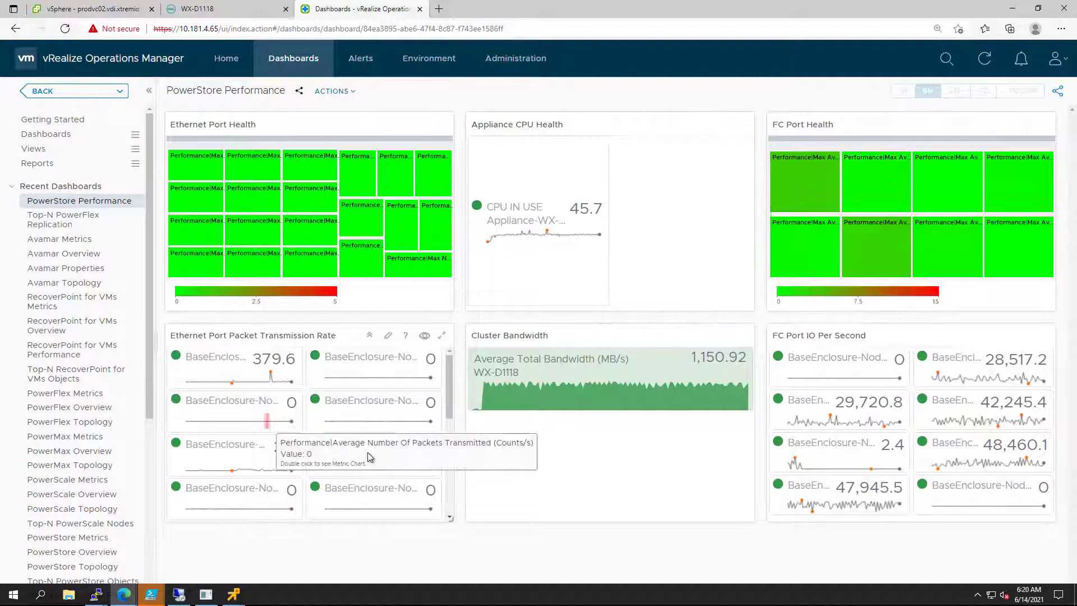
{"action": "scroll", "coordinate": [363, 416], "scroll_direction": "down", "scroll_amount": 1}
{"action": "scroll", "coordinate": [363, 416], "scroll_direction": "down", "scroll_amount": 2}
{"action": "scroll", "coordinate": [360, 421], "scroll_direction": "down", "scroll_amount": 1}
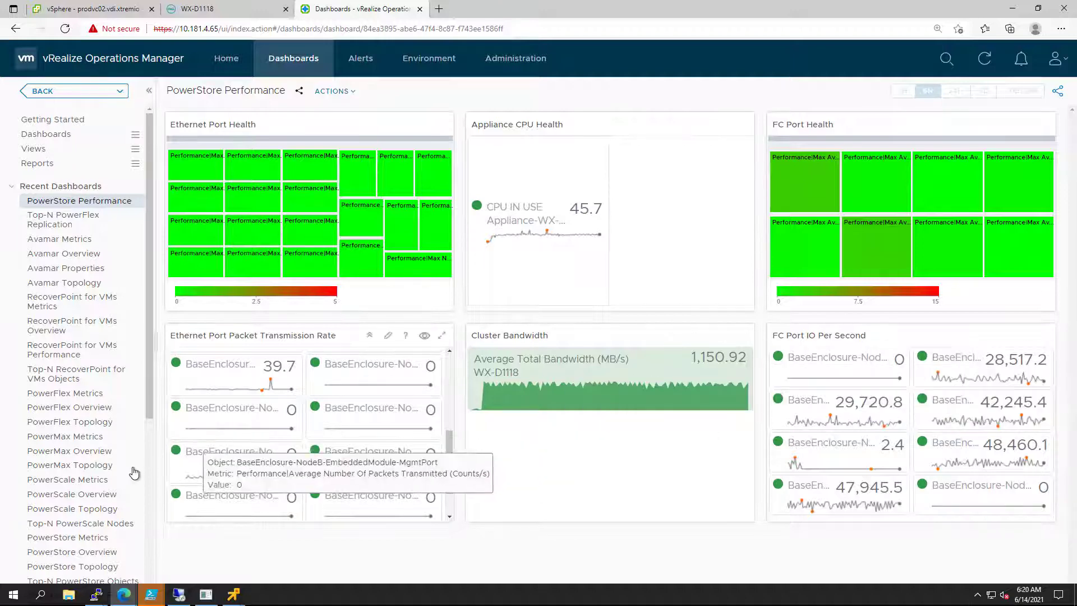
{"action": "scroll", "coordinate": [140, 477], "scroll_direction": "down", "scroll_amount": 1}
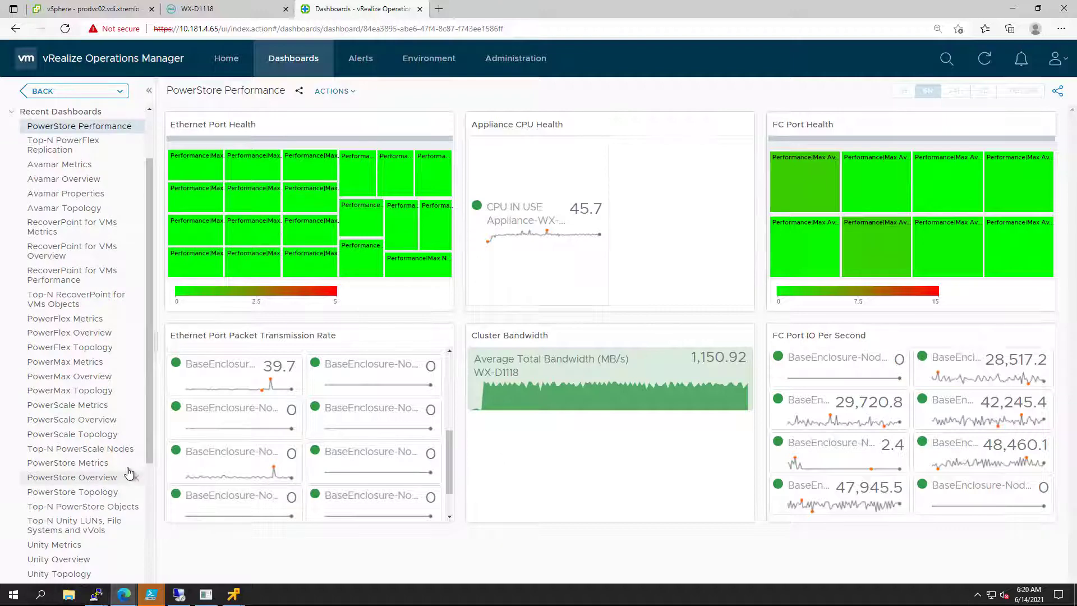
- On PowerStore Metrics, select cluster WX-D1118 and chart Metrics > Performance > Average Write (IO/s)
{"action": "left_click", "coordinate": [68, 463]}
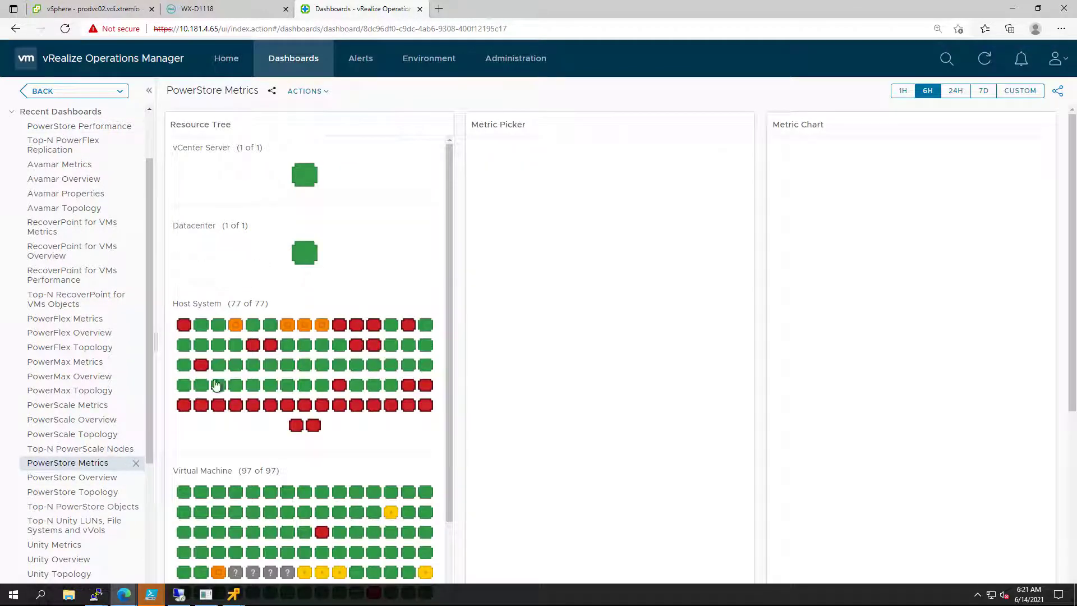
{"action": "scroll", "coordinate": [374, 337], "scroll_direction": "down", "scroll_amount": 2}
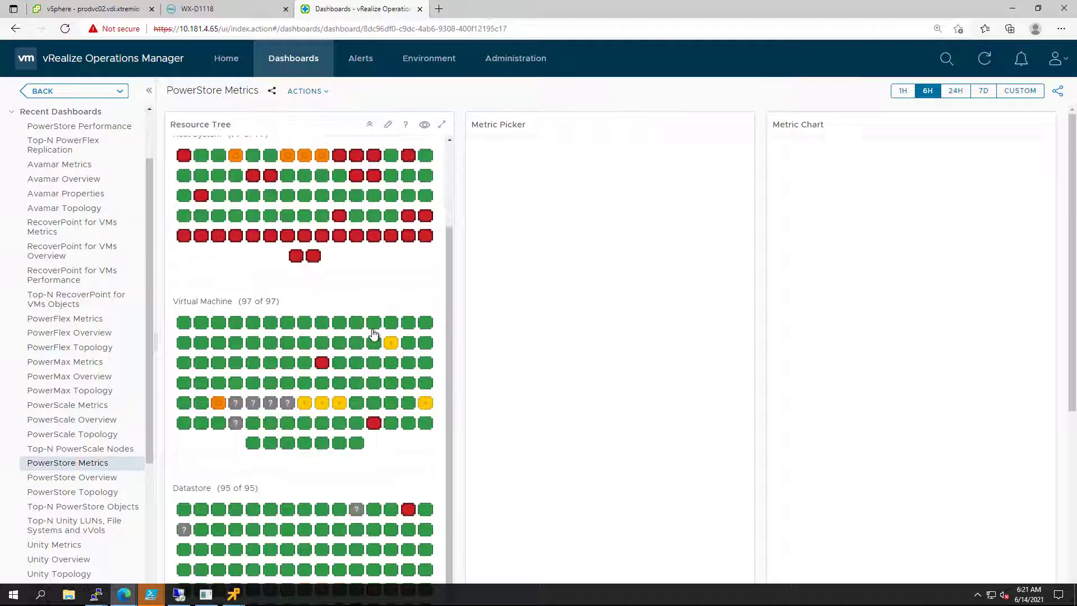
{"action": "scroll", "coordinate": [374, 335], "scroll_direction": "down", "scroll_amount": 1}
{"action": "scroll", "coordinate": [374, 335], "scroll_direction": "down", "scroll_amount": 1}
{"action": "scroll", "coordinate": [374, 334], "scroll_direction": "down", "scroll_amount": 1}
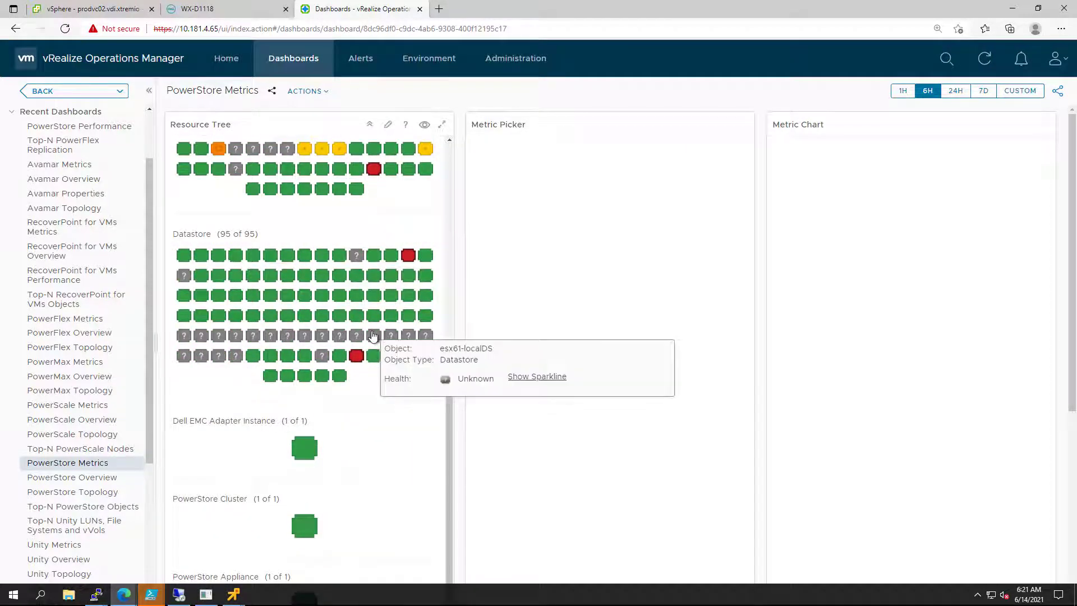
{"action": "scroll", "coordinate": [374, 337], "scroll_direction": "down", "scroll_amount": 1}
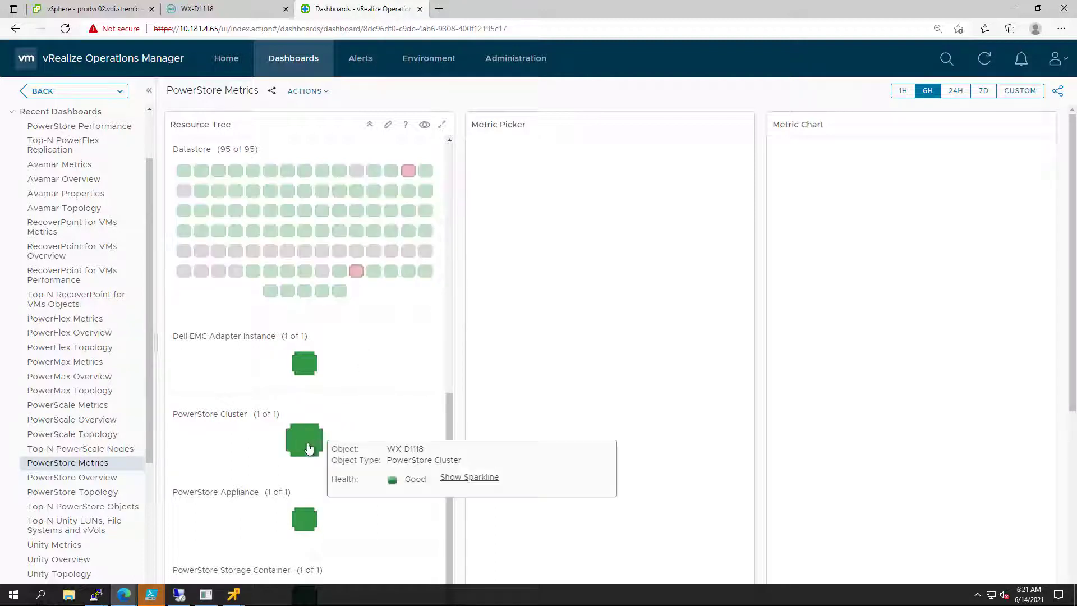
{"action": "left_click", "coordinate": [305, 441]}
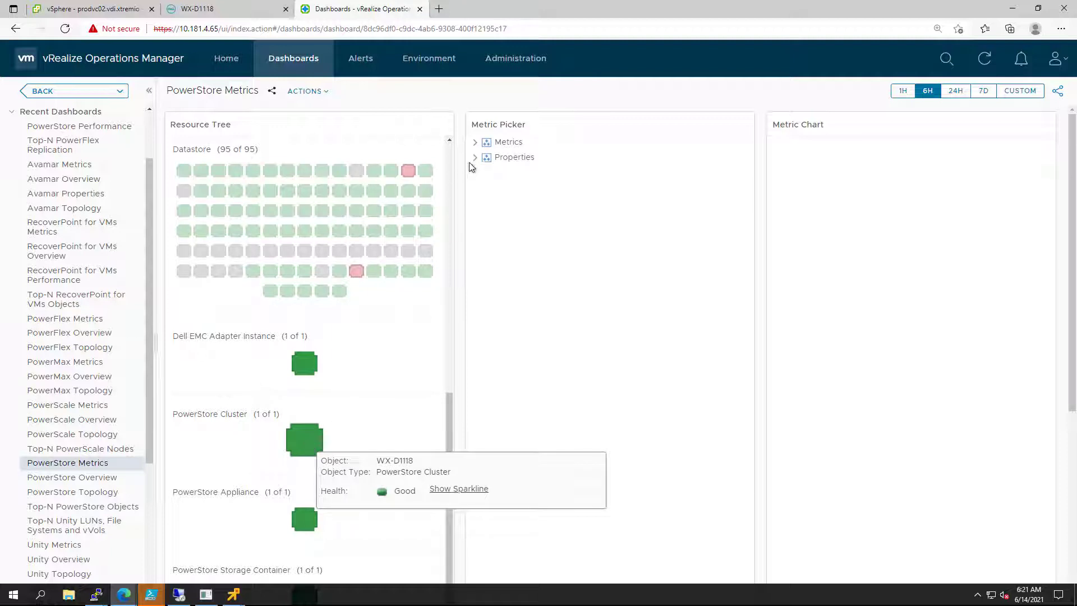
{"action": "left_click", "coordinate": [475, 143]}
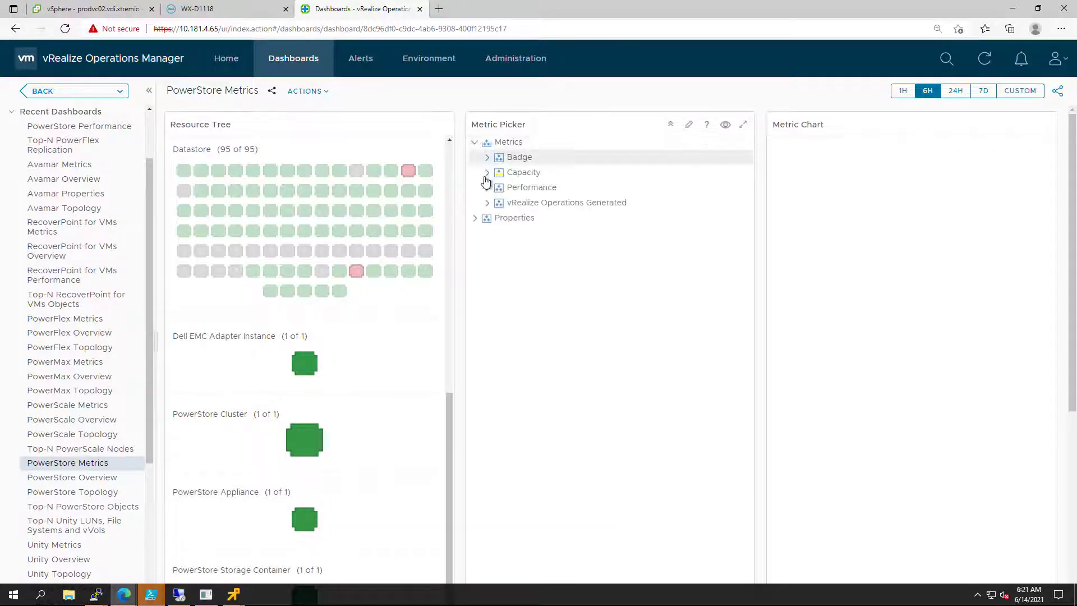
{"action": "left_click", "coordinate": [487, 188]}
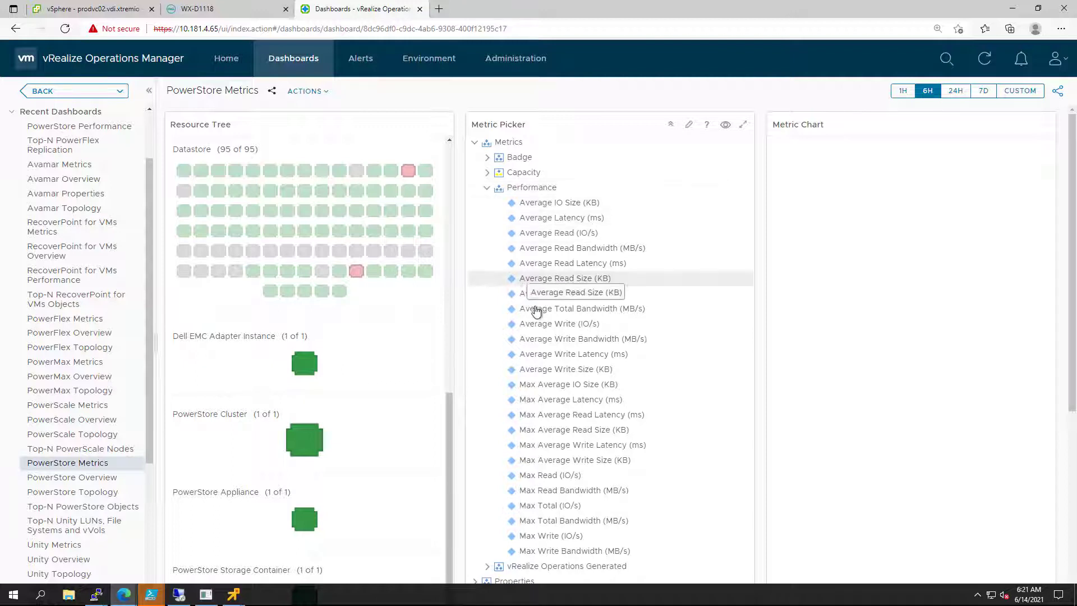
{"action": "left_click", "coordinate": [547, 329]}
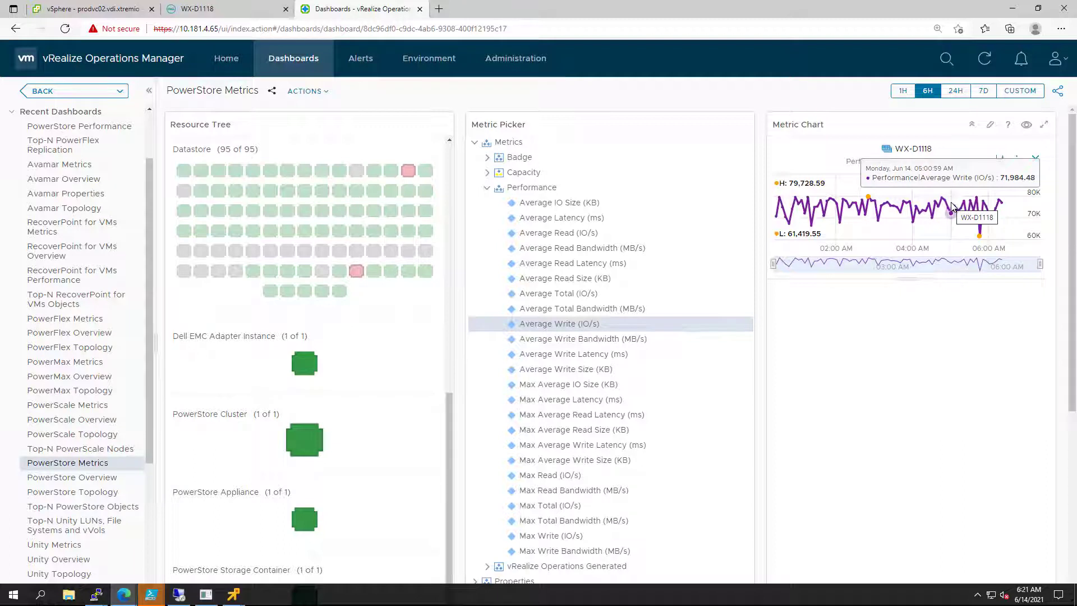
- View the PowerStore Overview dashboard, then switch to PowerStore Topology
{"action": "left_click", "coordinate": [78, 479]}
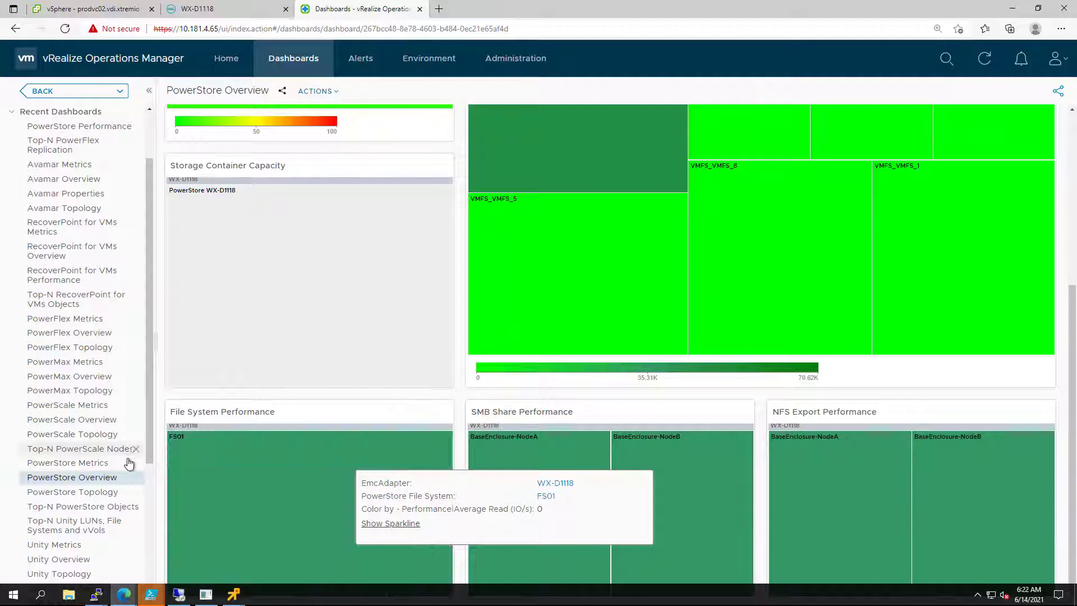
{"action": "left_click", "coordinate": [110, 495]}
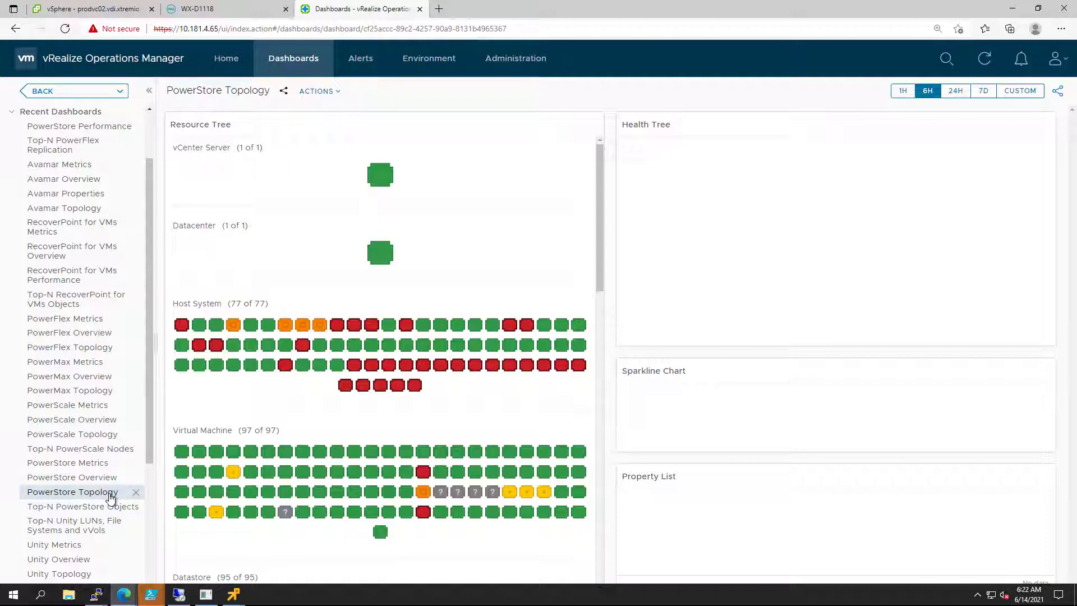
{"action": "scroll", "coordinate": [110, 499], "scroll_direction": "down", "scroll_amount": 2}
{"action": "scroll", "coordinate": [363, 438], "scroll_direction": "down", "scroll_amount": 1}
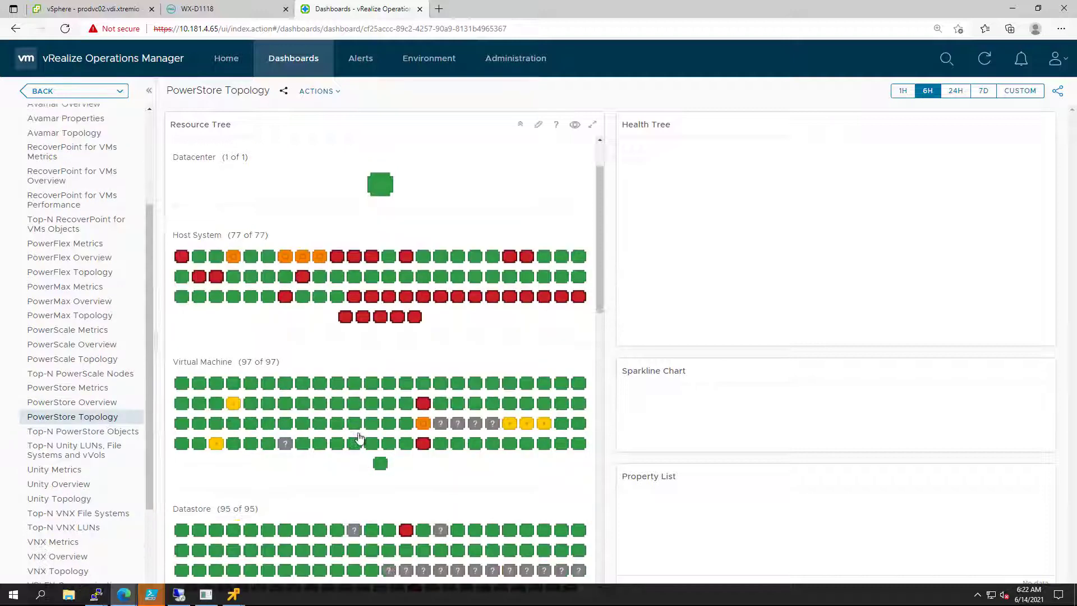
{"action": "scroll", "coordinate": [422, 425], "scroll_direction": "down", "scroll_amount": 1}
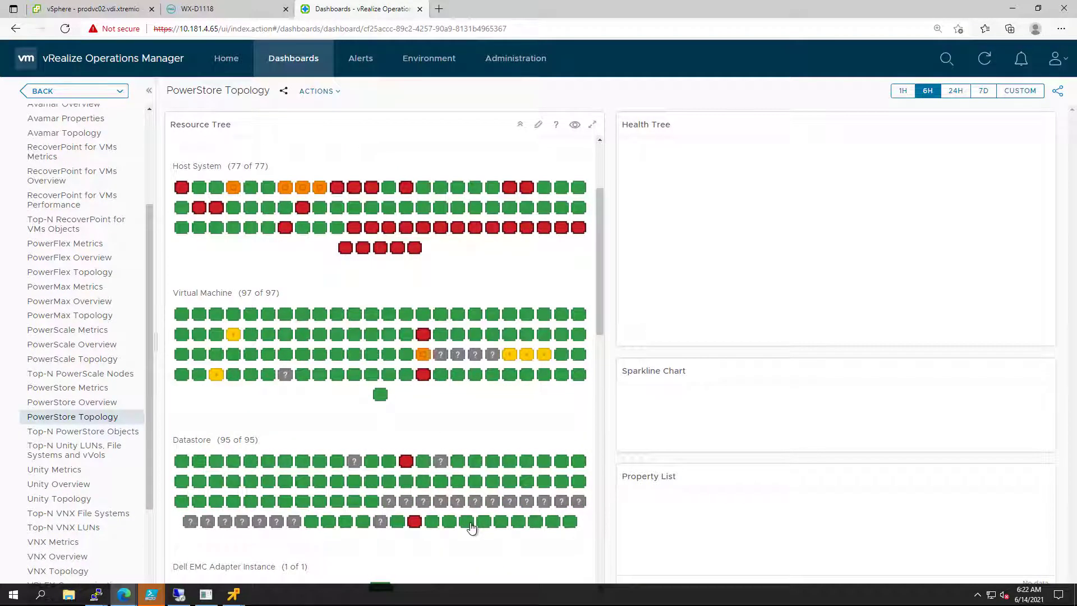
{"action": "mouse_move", "coordinate": [449, 522]}
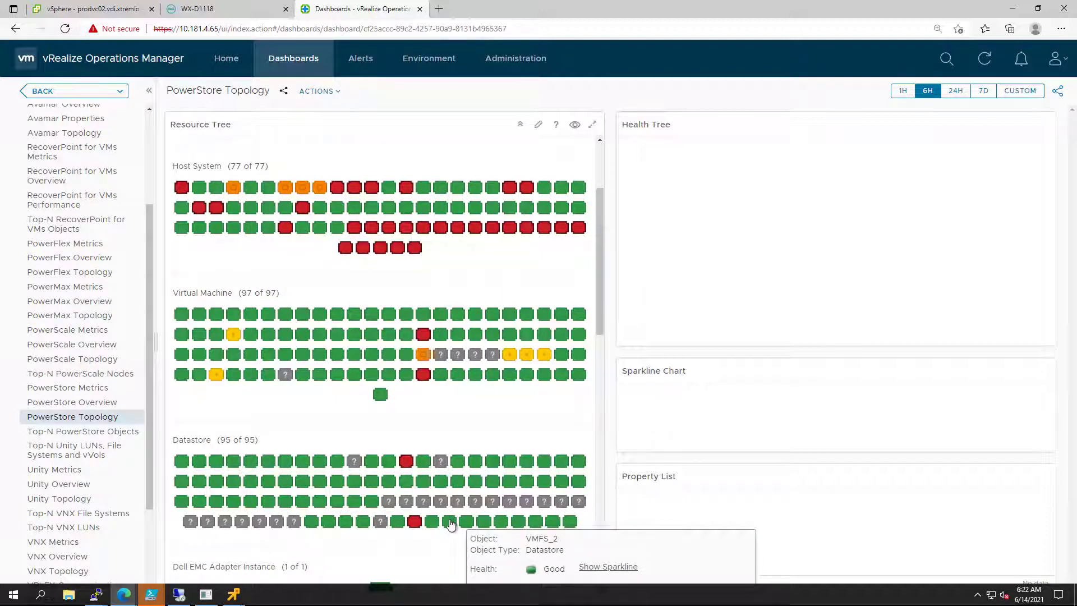
- Select the VMFS_2 datastore tile to show its health tree, sparklines and properties
{"action": "left_click", "coordinate": [450, 524]}
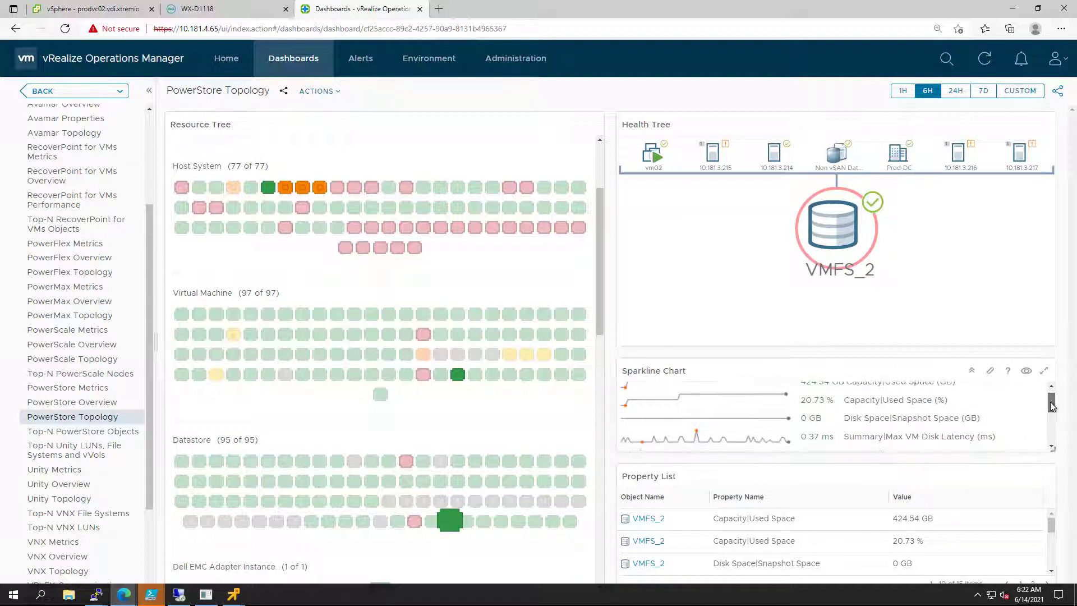
{"action": "left_click_drag", "start_coordinate": [1052, 403], "coordinate": [1053, 444]}
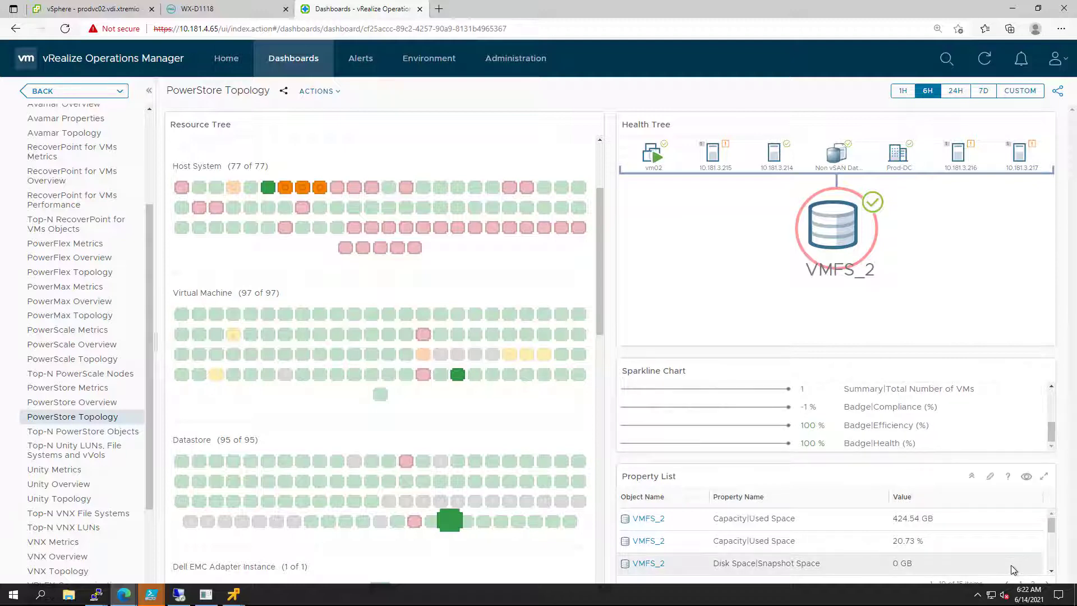
{"action": "scroll", "coordinate": [1009, 556], "scroll_direction": "down", "scroll_amount": 1}
{"action": "scroll", "coordinate": [1008, 552], "scroll_direction": "down", "scroll_amount": 1}
{"action": "scroll", "coordinate": [1007, 551], "scroll_direction": "down", "scroll_amount": 1}
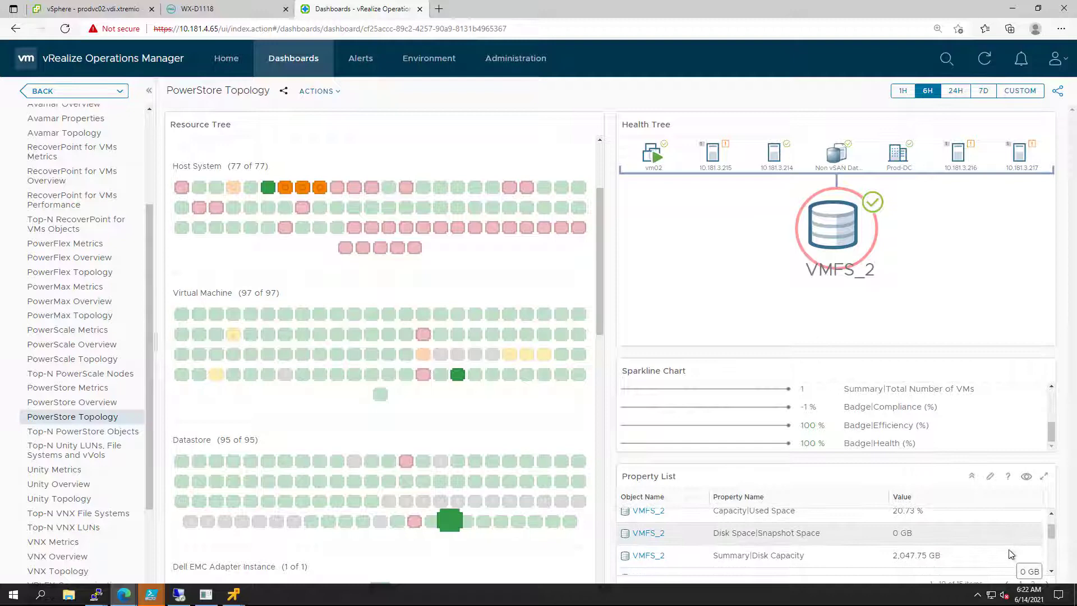
{"action": "scroll", "coordinate": [1009, 549], "scroll_direction": "down", "scroll_amount": 1}
{"action": "scroll", "coordinate": [1008, 550], "scroll_direction": "down", "scroll_amount": 1}
{"action": "scroll", "coordinate": [1011, 549], "scroll_direction": "down", "scroll_amount": 1}
{"action": "scroll", "coordinate": [1010, 548], "scroll_direction": "down", "scroll_amount": 1}
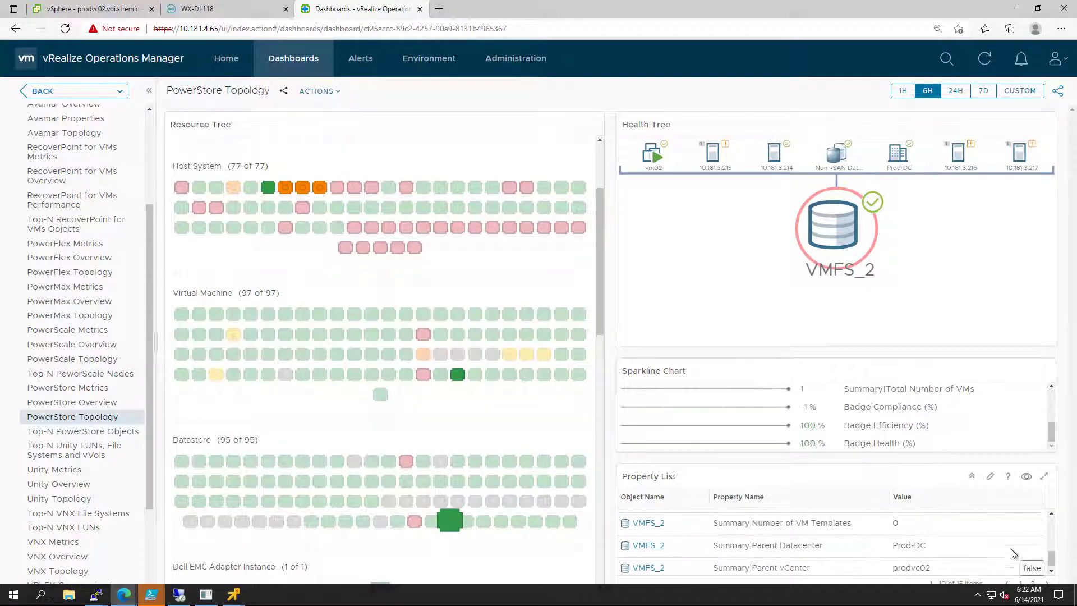
{"action": "scroll", "coordinate": [1012, 549], "scroll_direction": "down", "scroll_amount": 1}
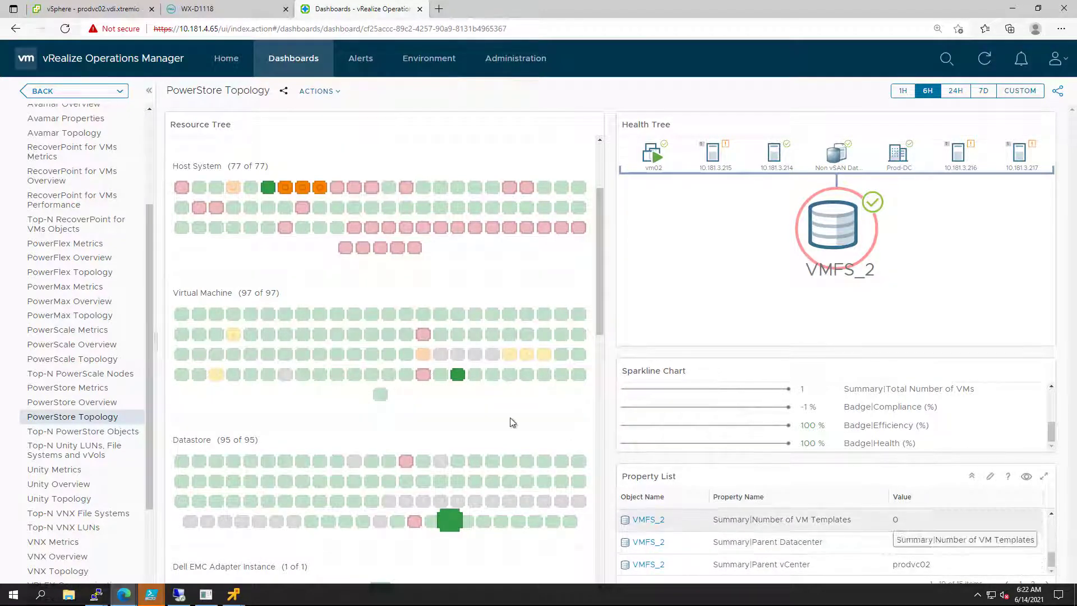
- Open Top-N PowerStore Objects from Recent Dashboards to see top-10 volumes and file systems
{"action": "left_click", "coordinate": [90, 433]}
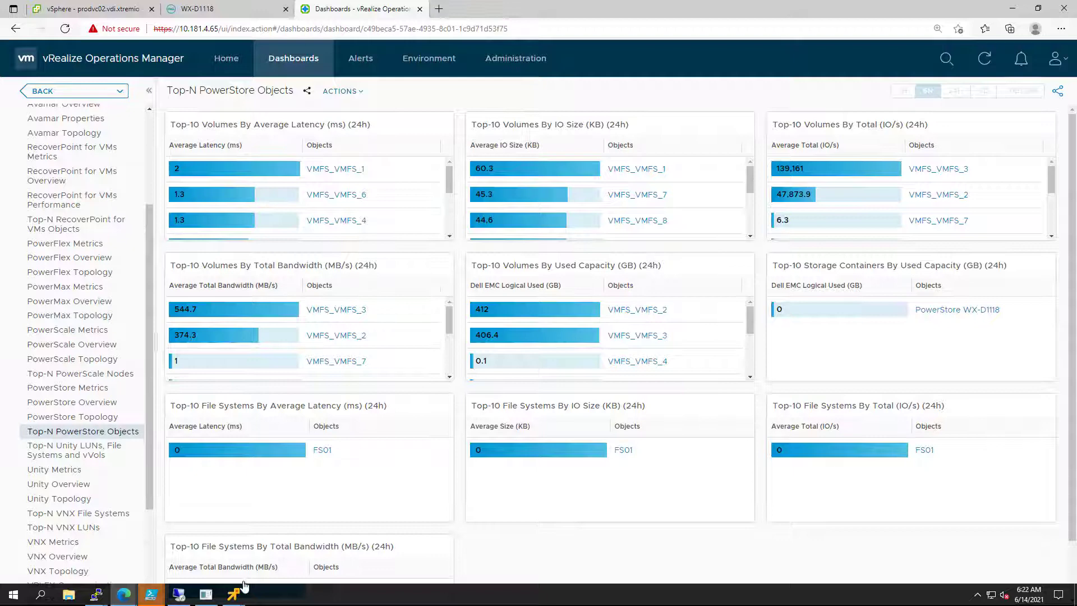
{"action": "scroll", "coordinate": [438, 584], "scroll_direction": "down", "scroll_amount": 2}
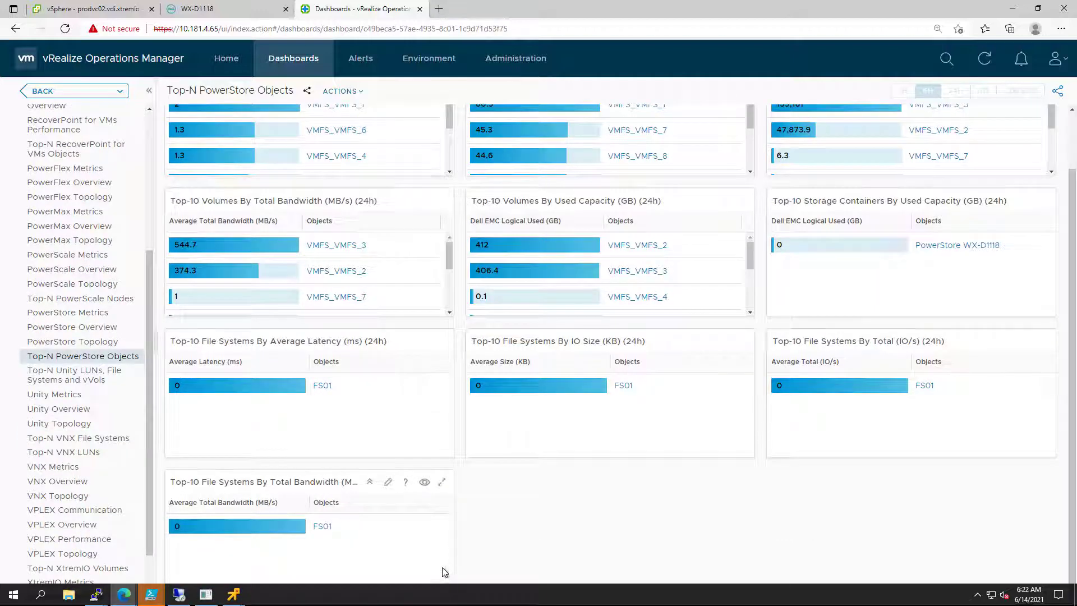